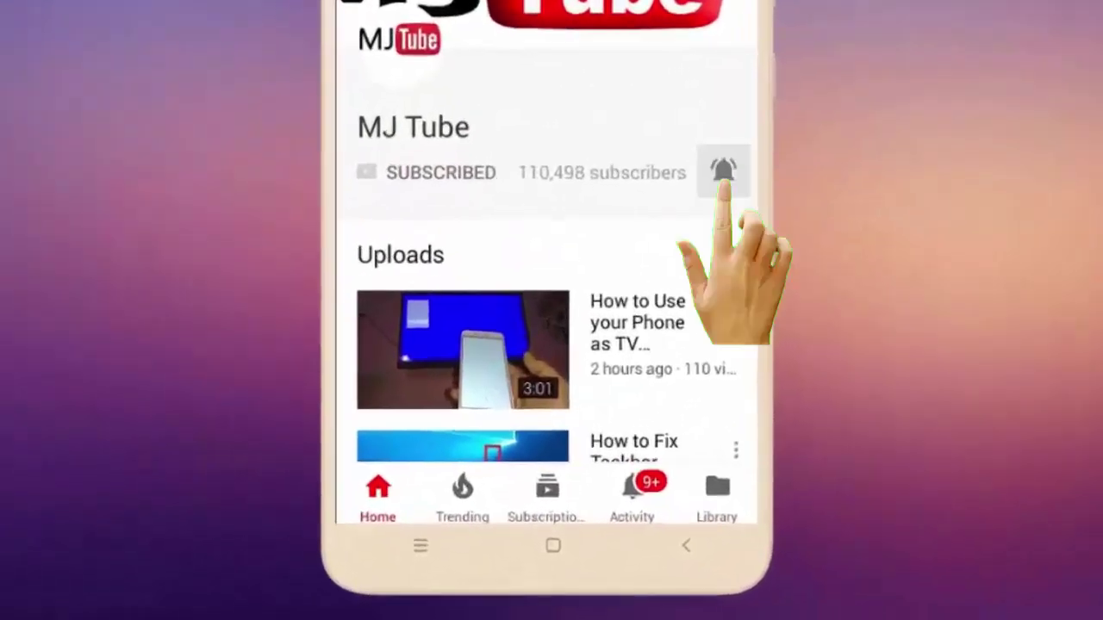
click(671, 309)
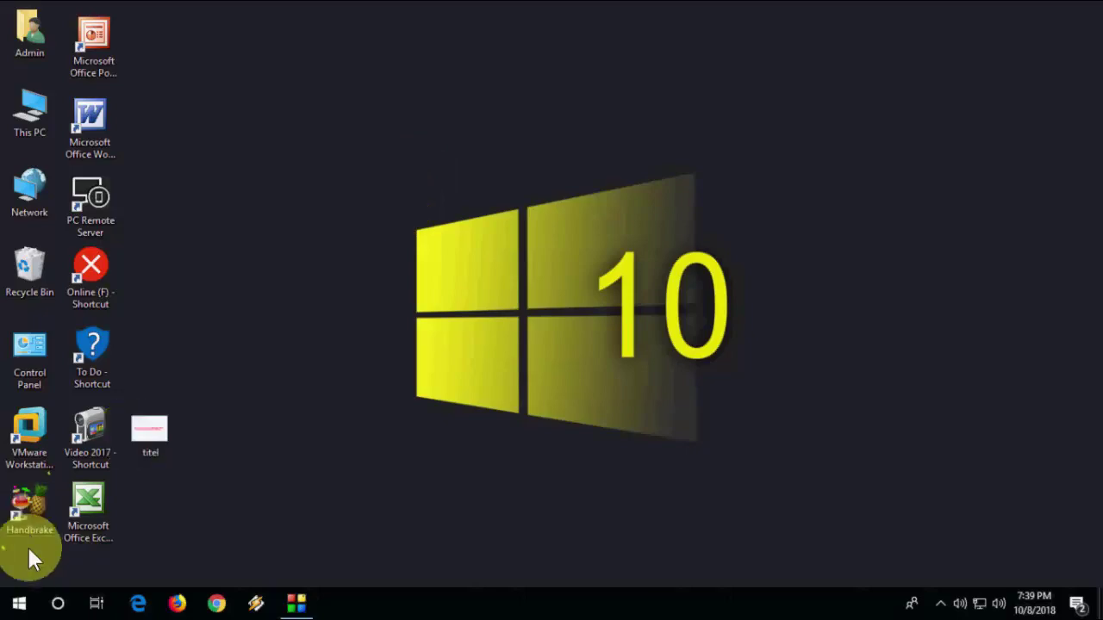
Step: Open the Troubleshoot page in the Update & Security section of Windows Settings
click(17, 605)
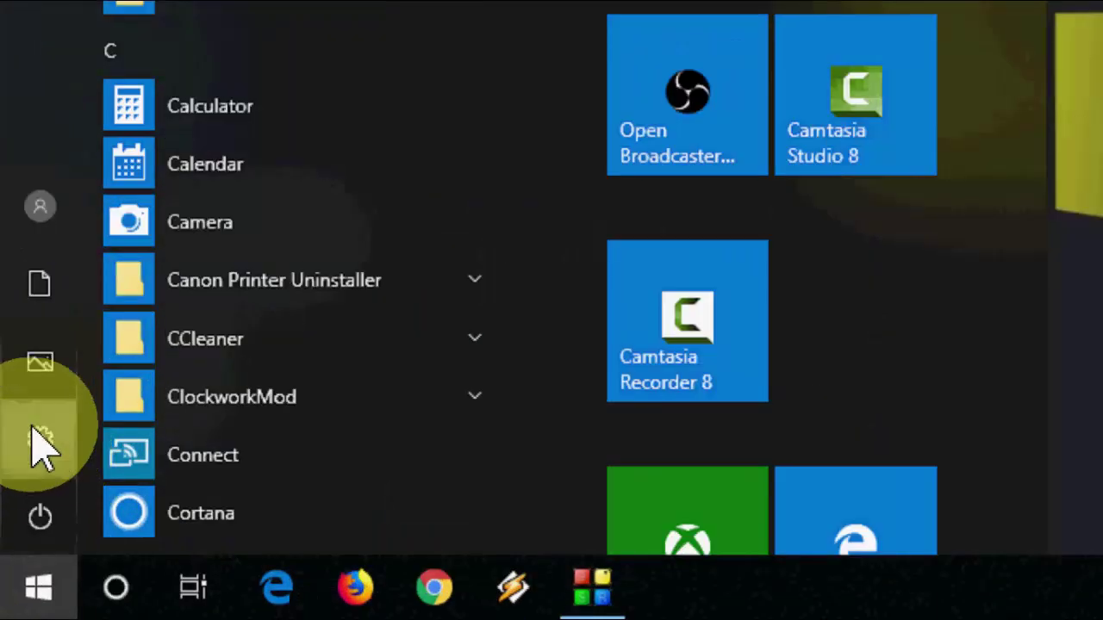
click(19, 533)
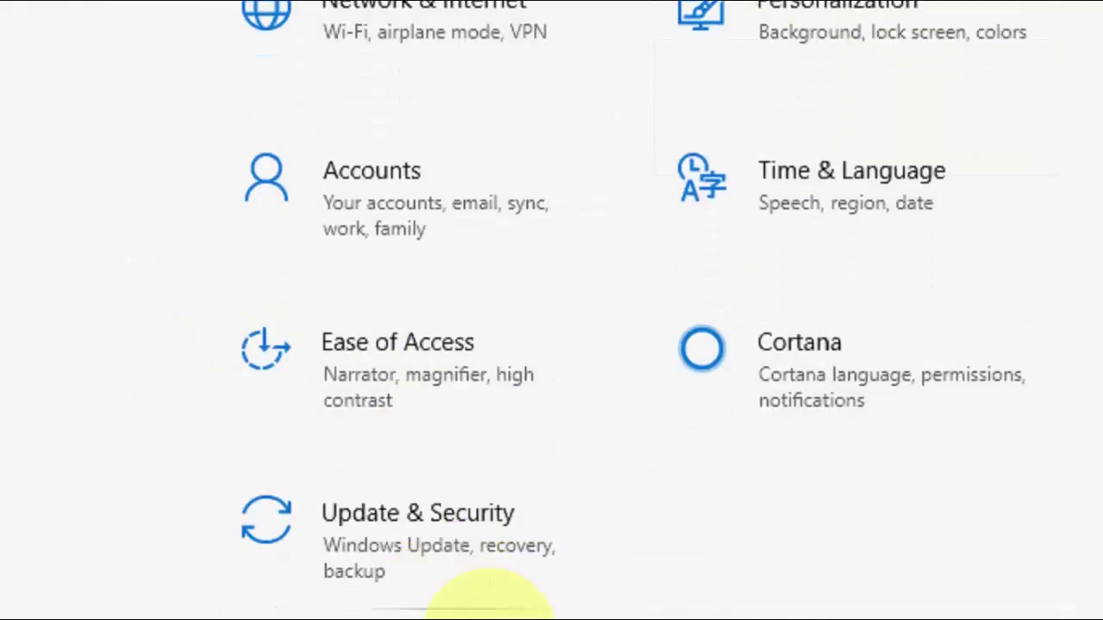
click(501, 491)
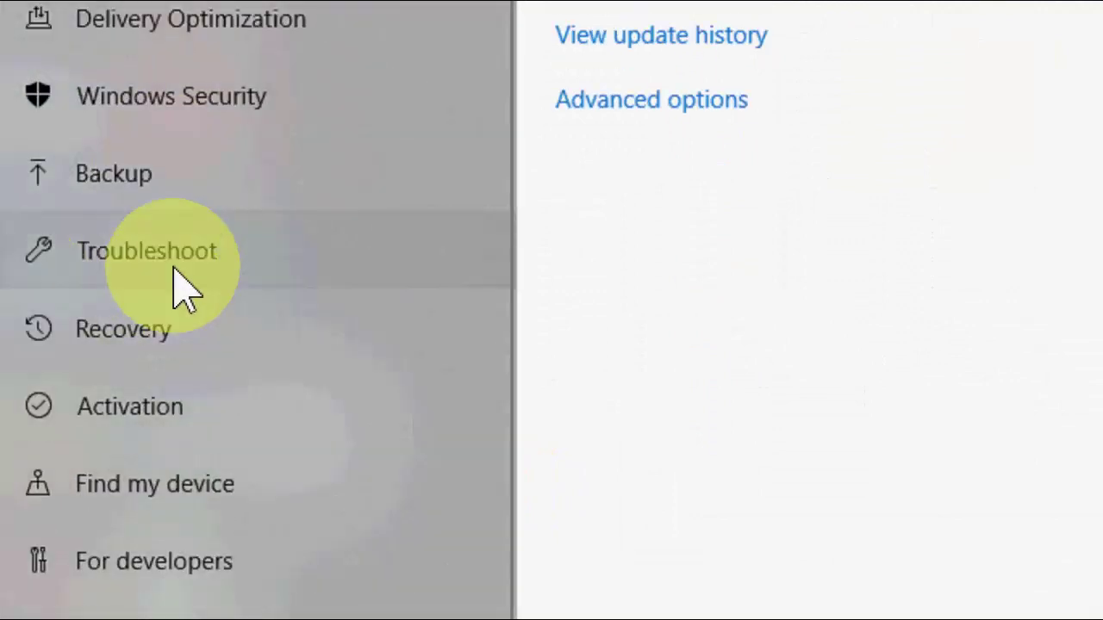
click(173, 170)
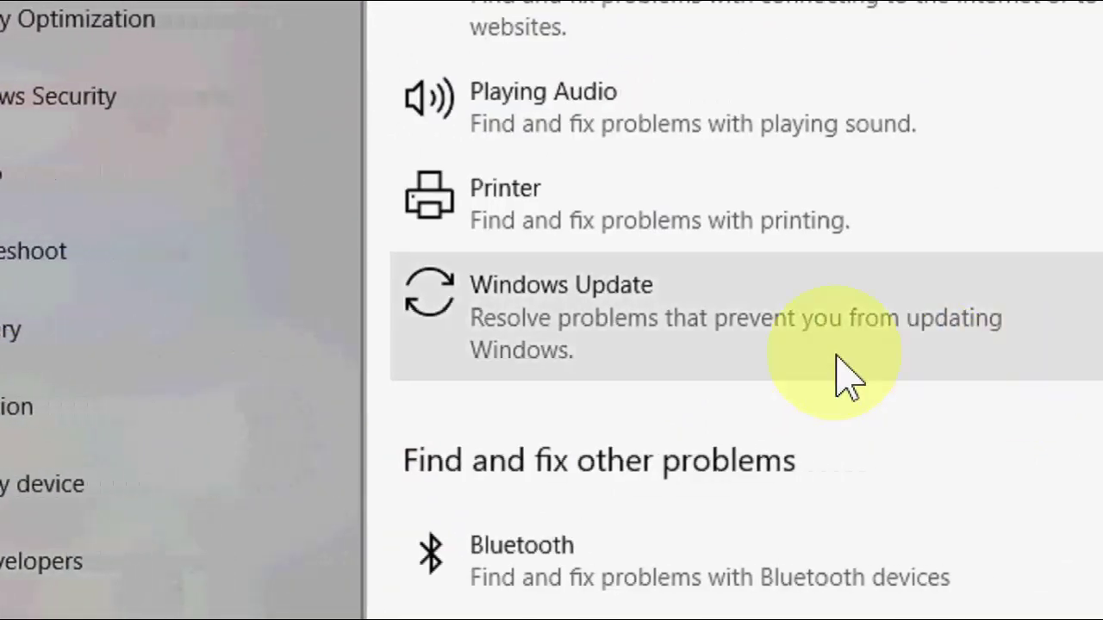
Step: Run the Windows Update troubleshooter, and close it together with the Settings window
click(633, 348)
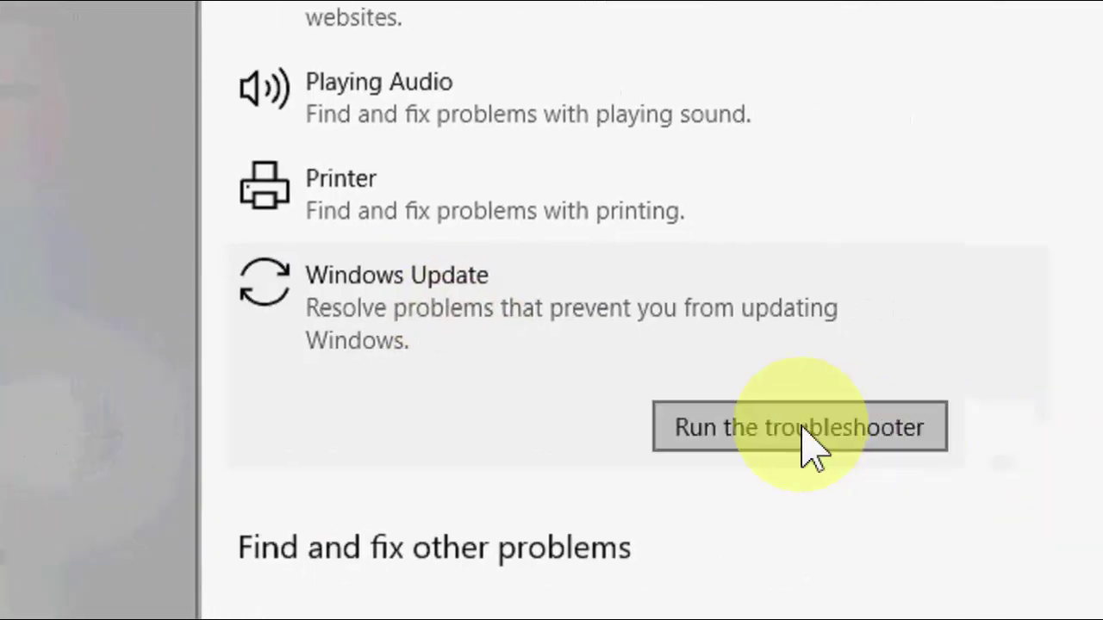
click(809, 445)
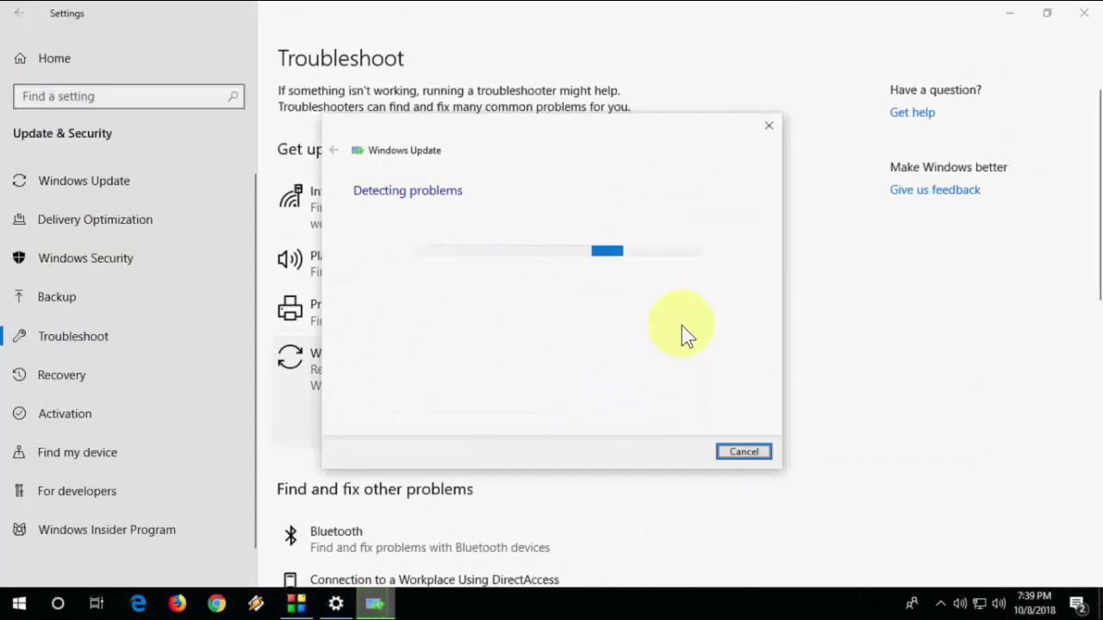
click(749, 456)
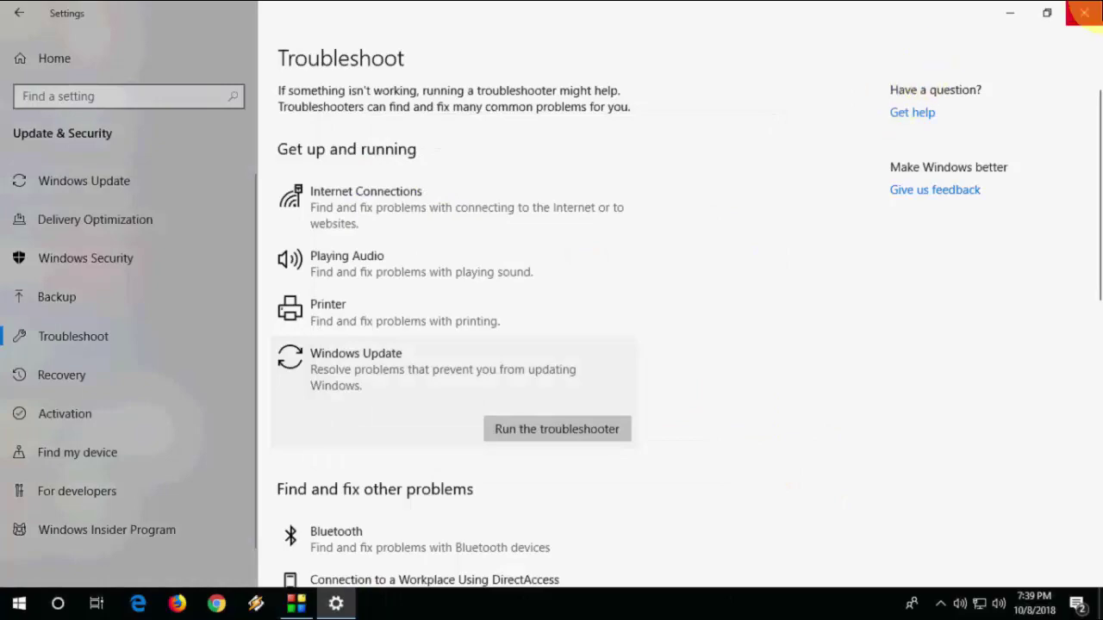
click(1084, 12)
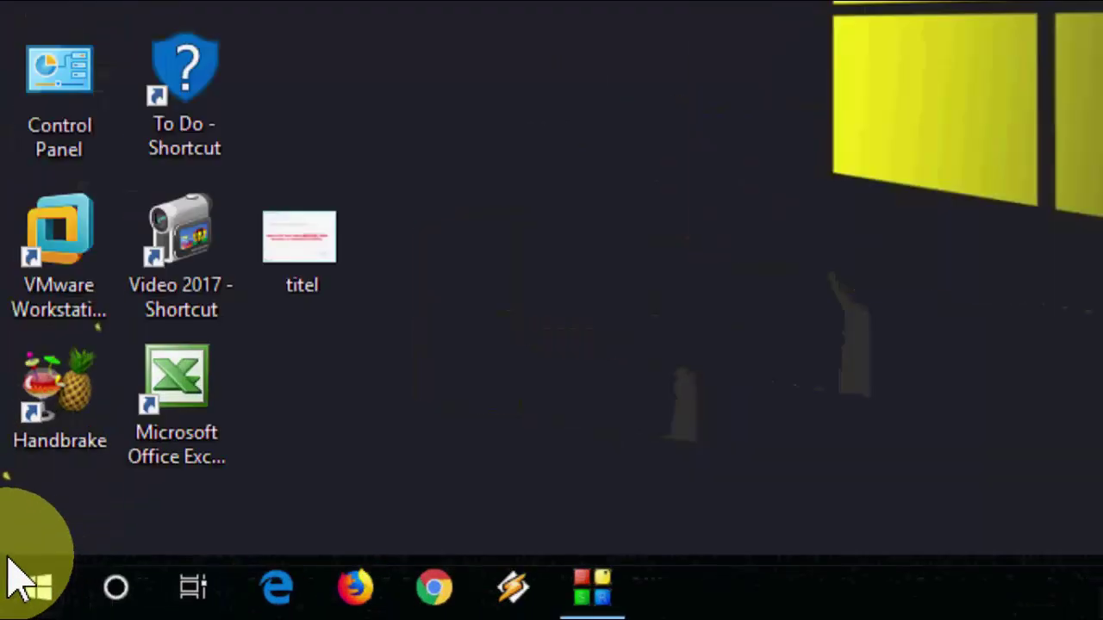
Step: Open the Services console and bring up the properties of the Windows Update service
click(10, 599)
text(services)
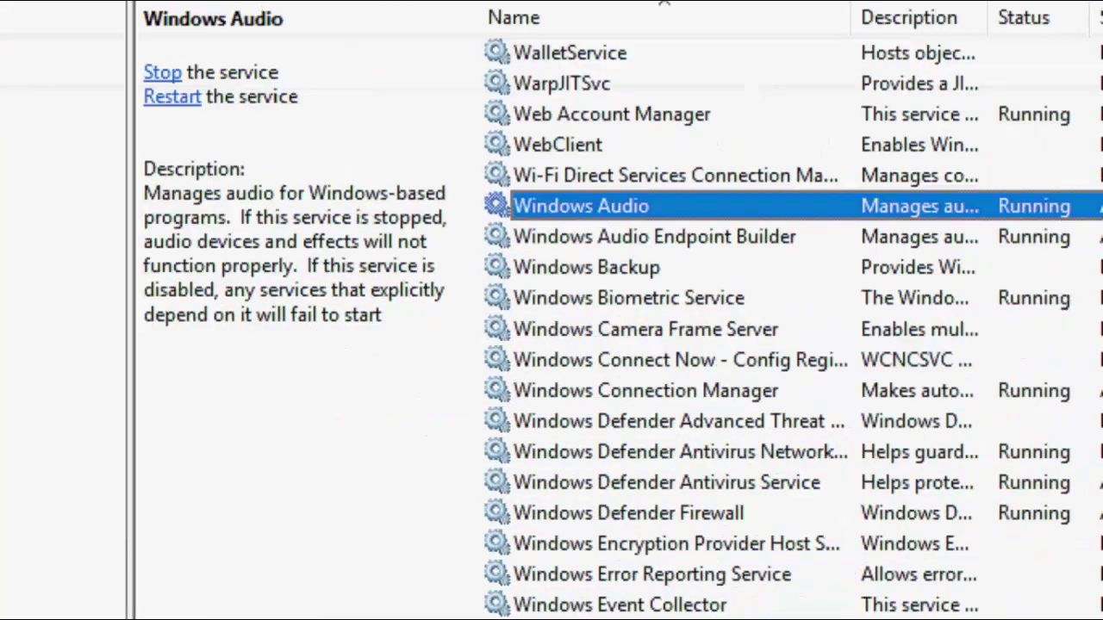
scroll(758, 405, down, 4)
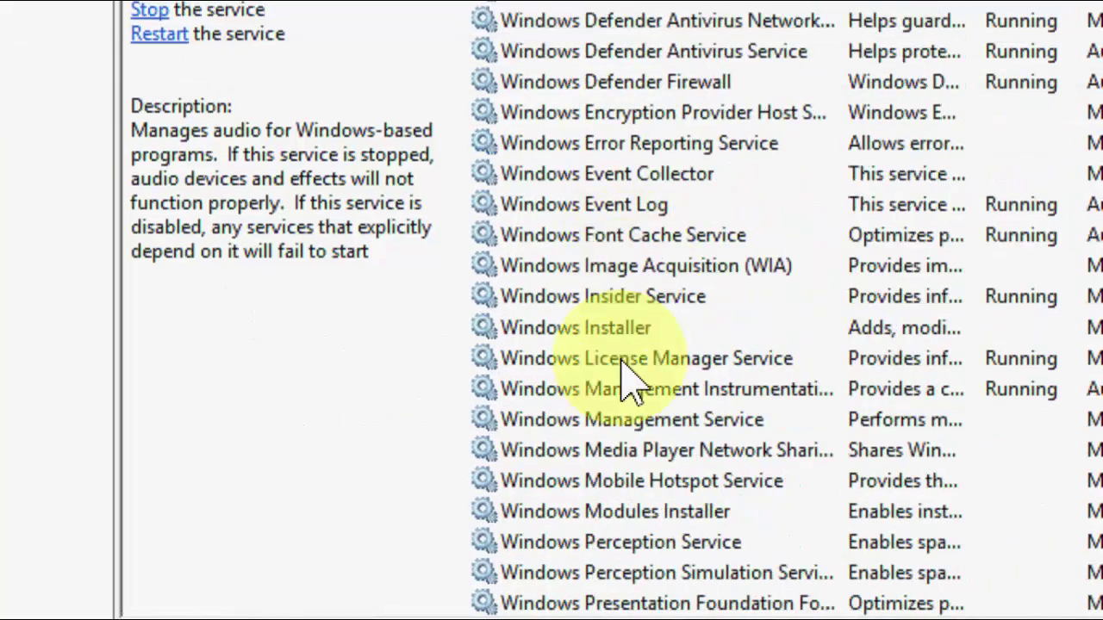
scroll(633, 379, down, 4)
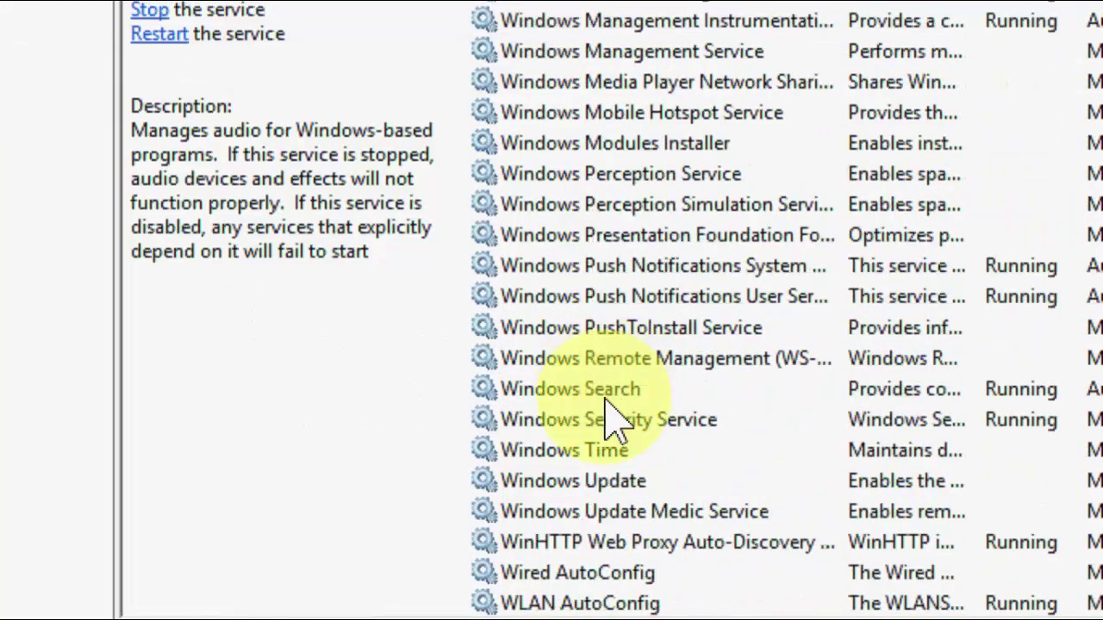
double_click(603, 465)
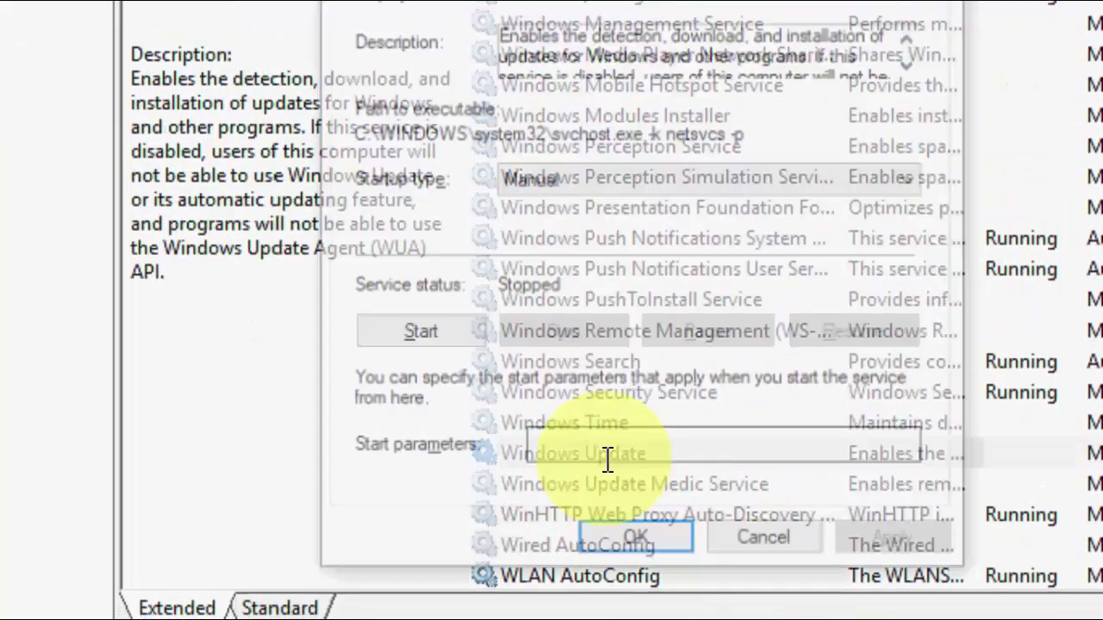
Step: Set the Windows Update service's startup type to Automatic, start the service and apply the changes
click(583, 187)
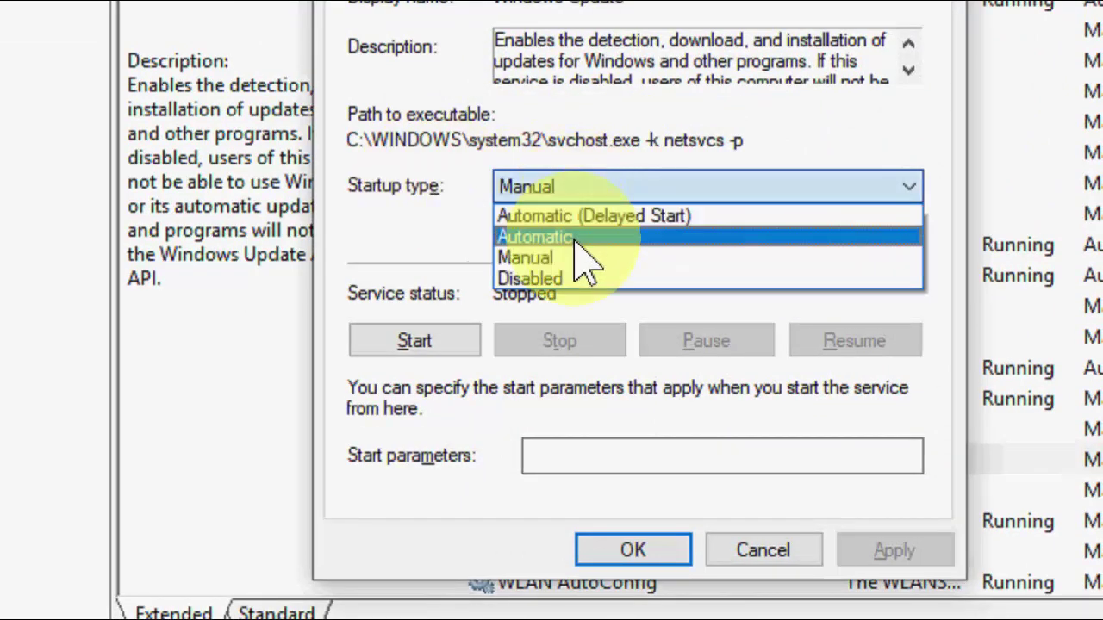
click(575, 240)
click(408, 349)
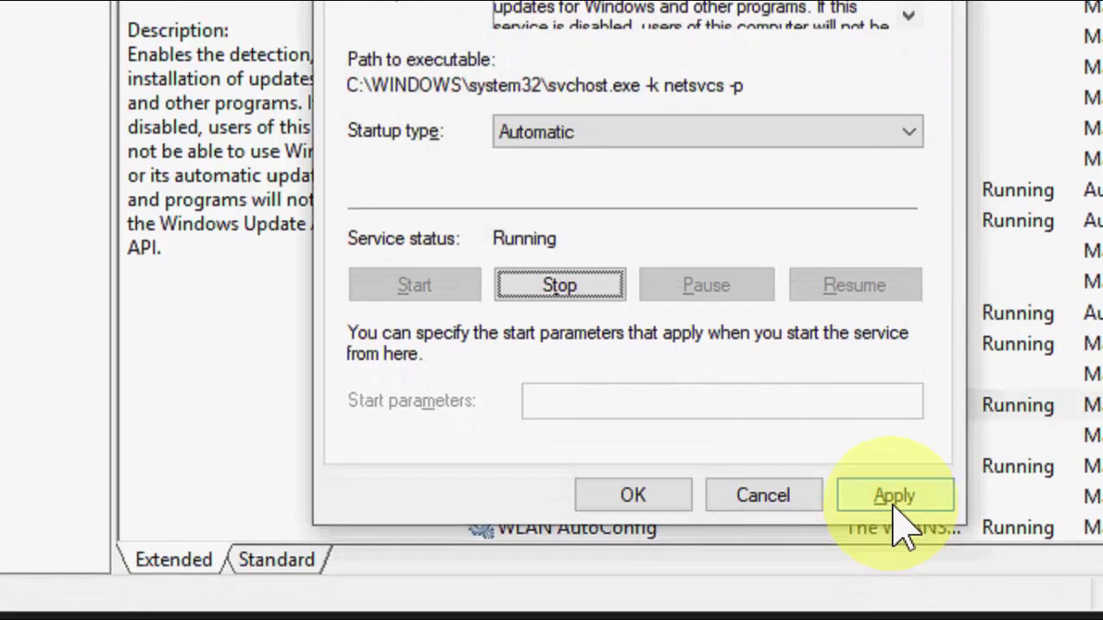
click(894, 550)
click(633, 549)
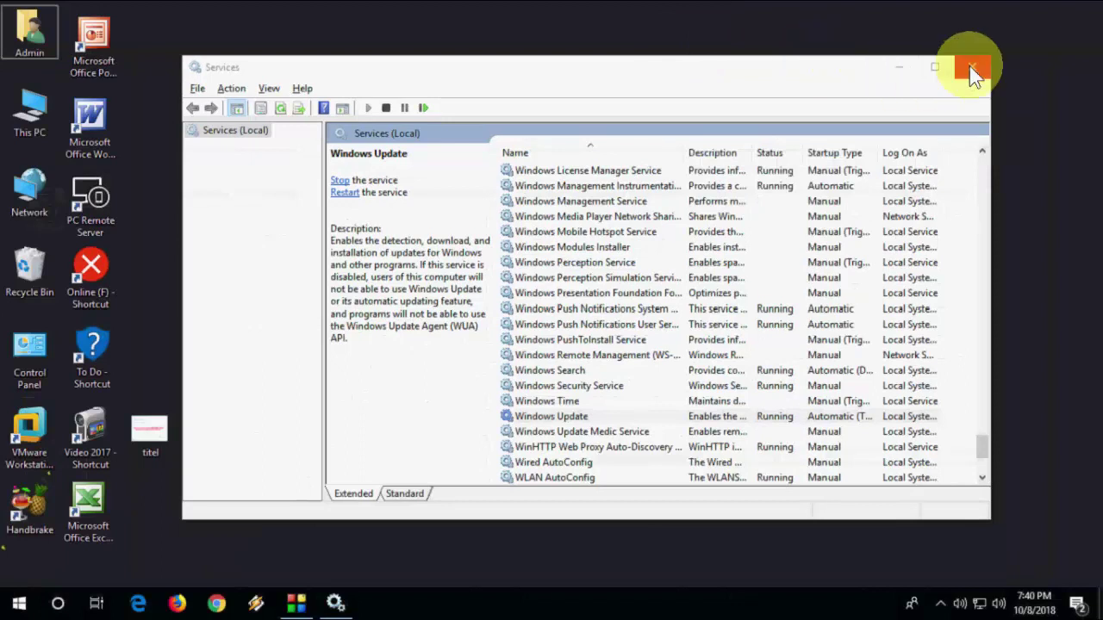
Step: Close the Services console and refresh the desktop
click(971, 69)
right_click(410, 193)
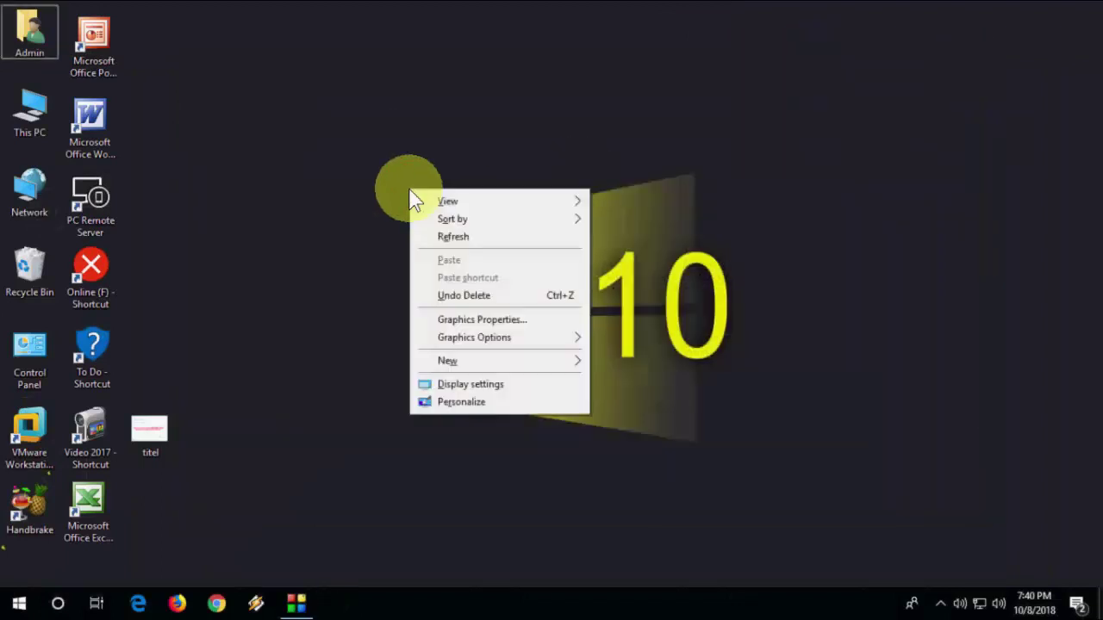
click(443, 238)
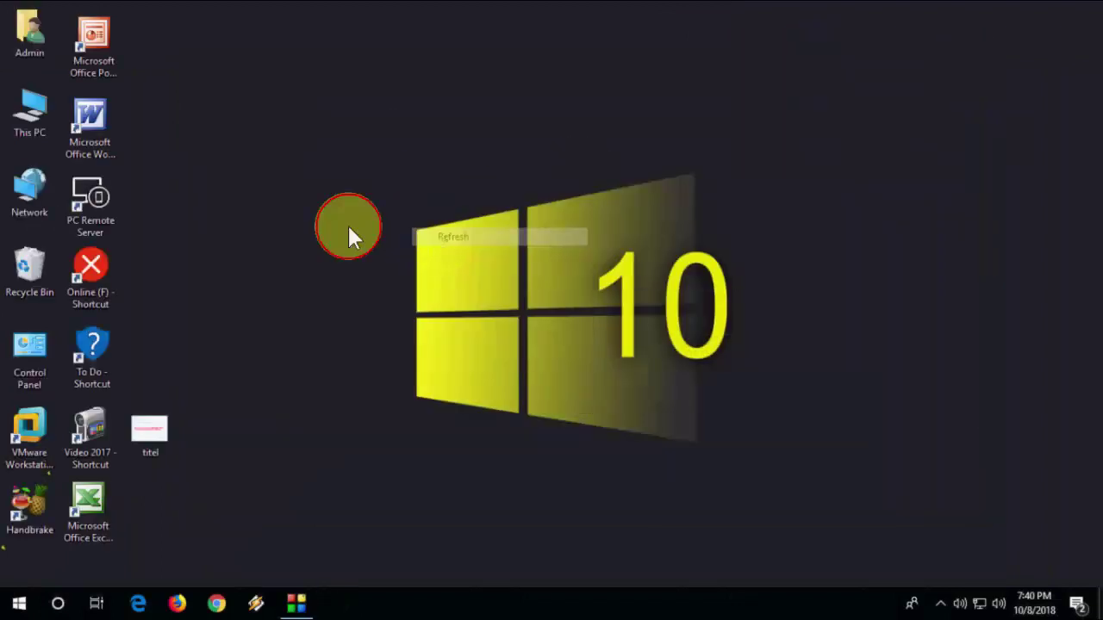
Step: Open the SoftwareDistribution folder inside the Windows folder on drive C in a maximized File Explorer window
double_click(40, 115)
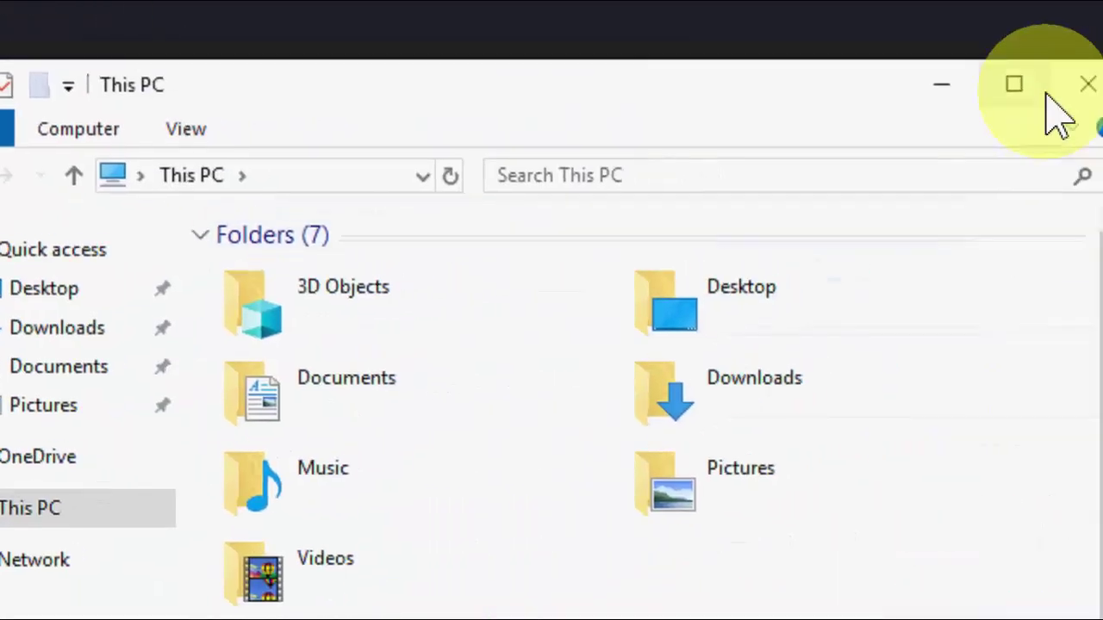
click(1021, 87)
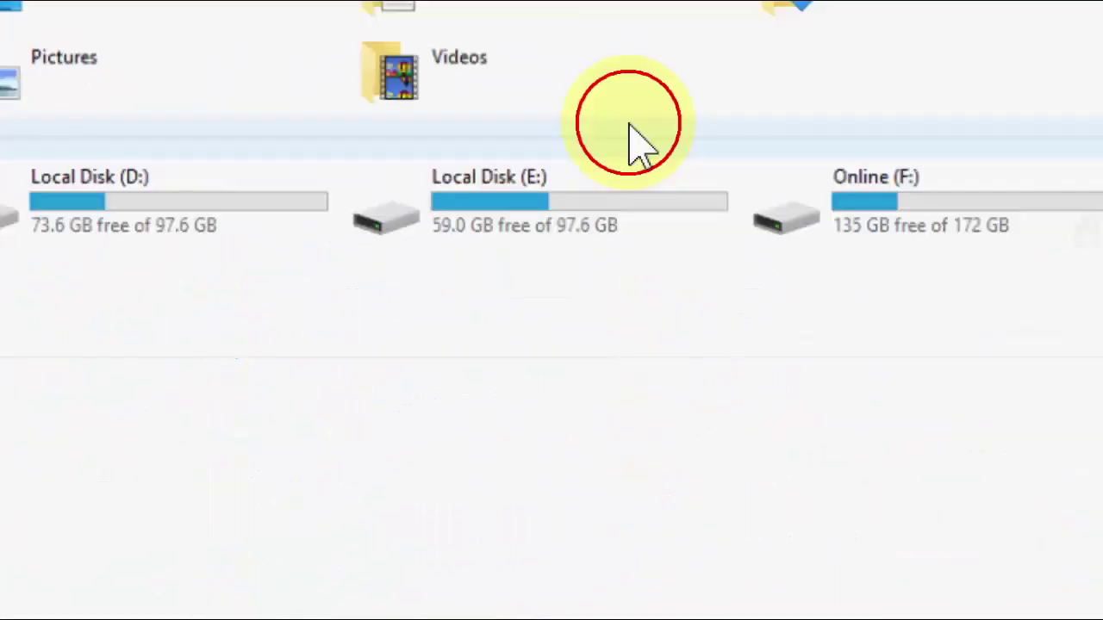
double_click(197, 237)
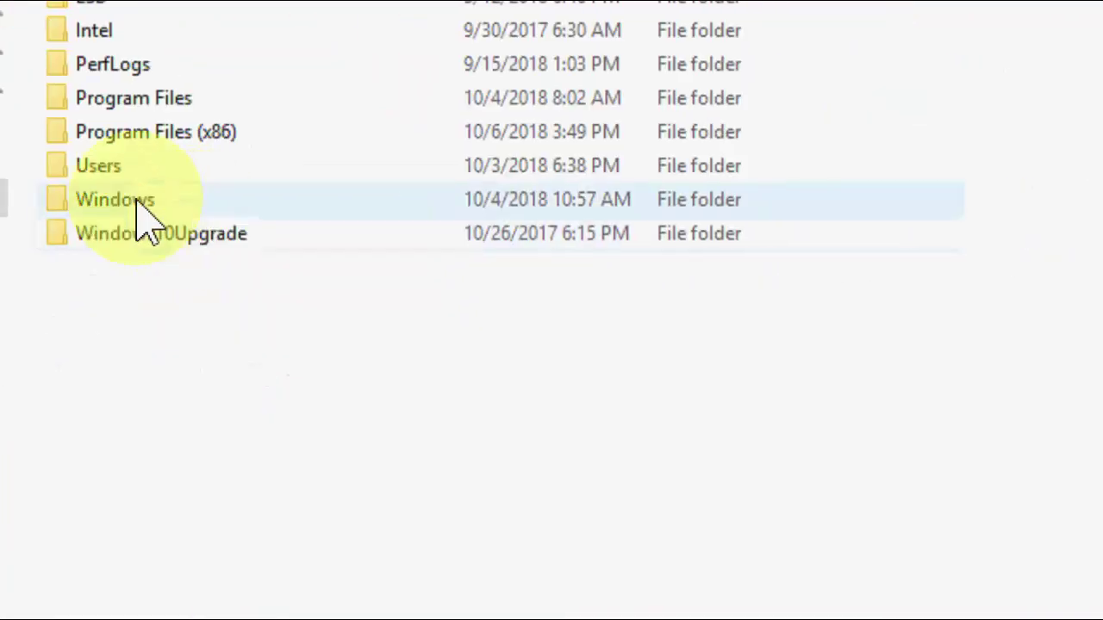
double_click(141, 205)
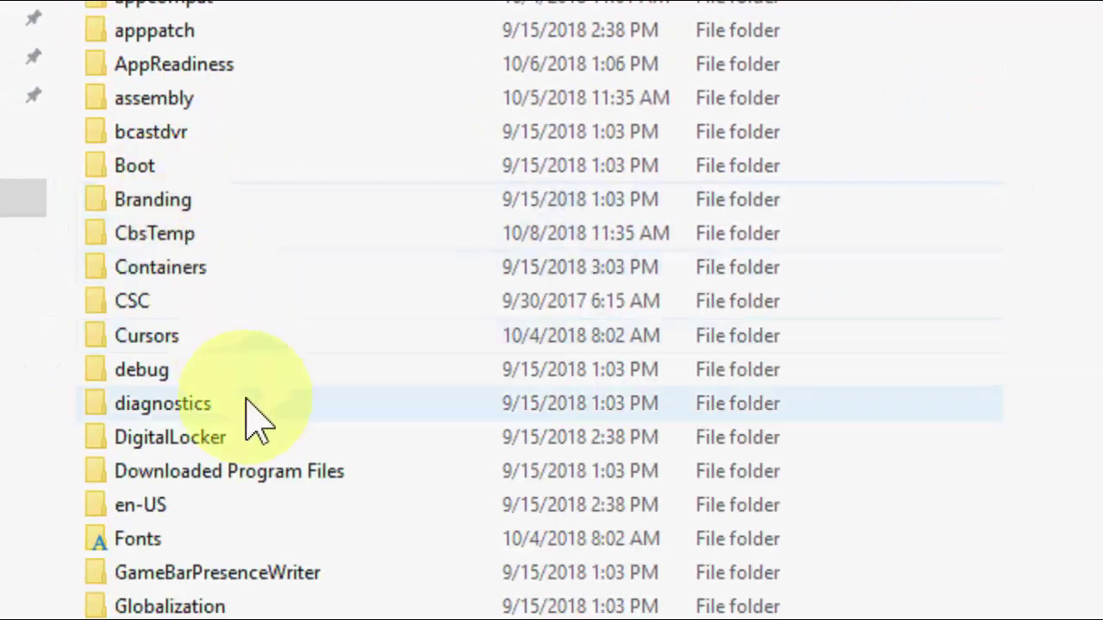
click(224, 435)
text(so)
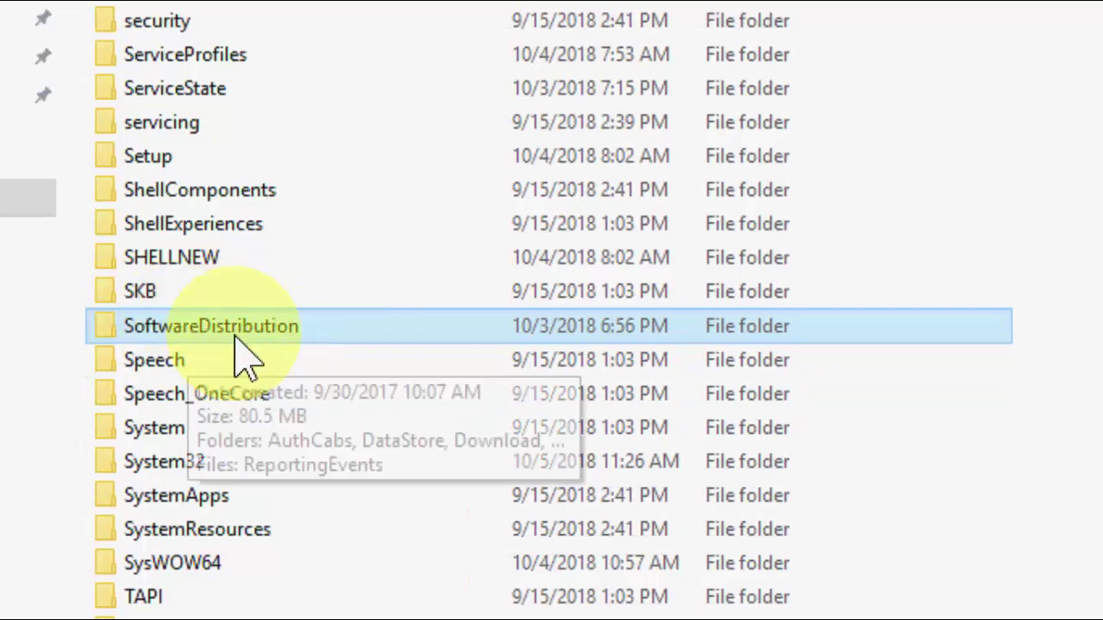
double_click(246, 332)
scroll(250, 78, up, 1)
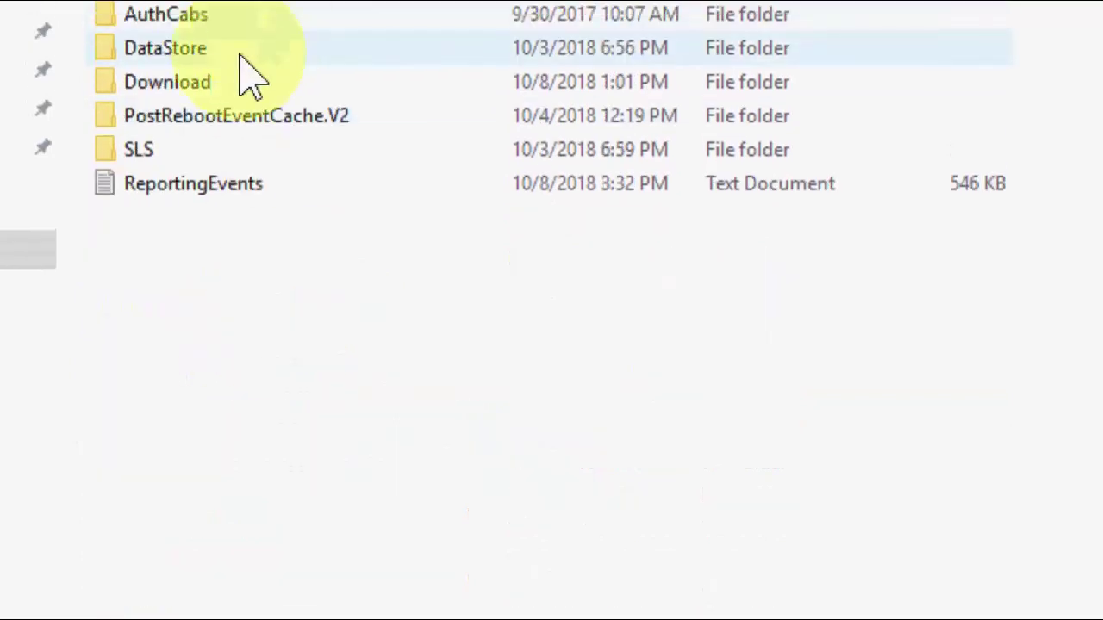
Step: Try to delete everything in the SoftwareDistribution folder, skipping all current items that require administrator permission
click(206, 15)
key(ctrl+a)
key(Delete)
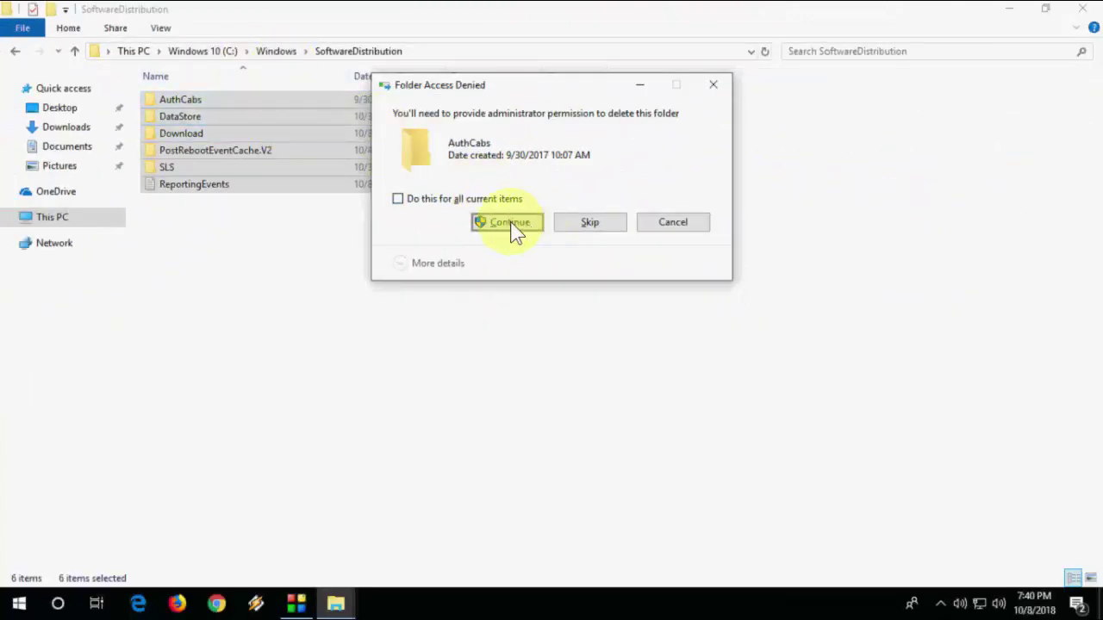
click(440, 200)
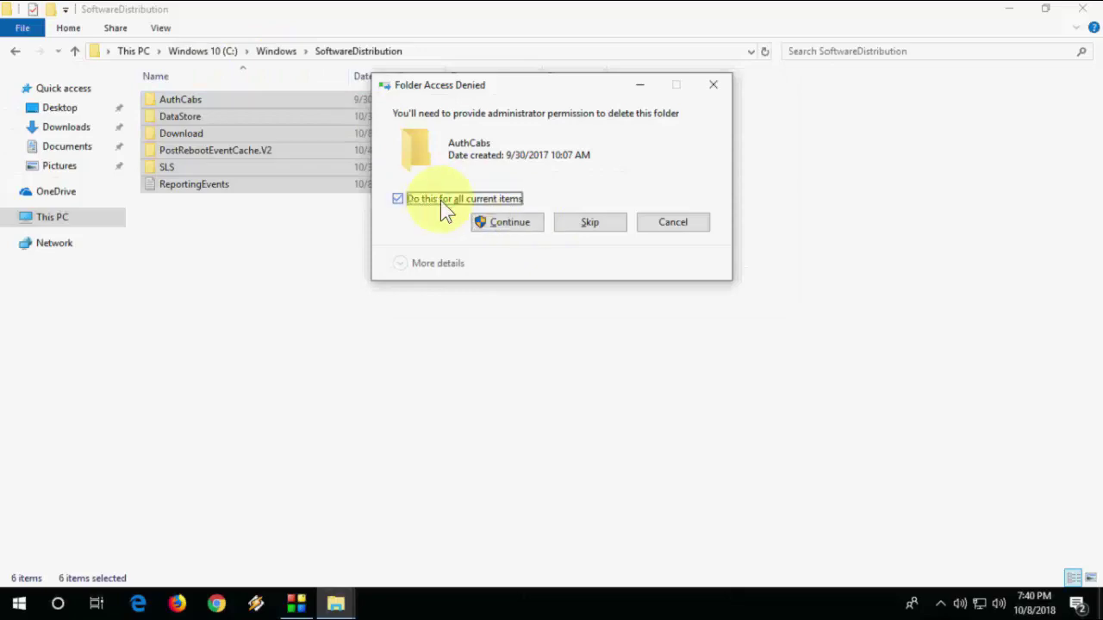
click(577, 226)
Step: Close the SoftwareDistribution folder window and refresh the desktop
click(1083, 8)
right_click(350, 104)
click(390, 156)
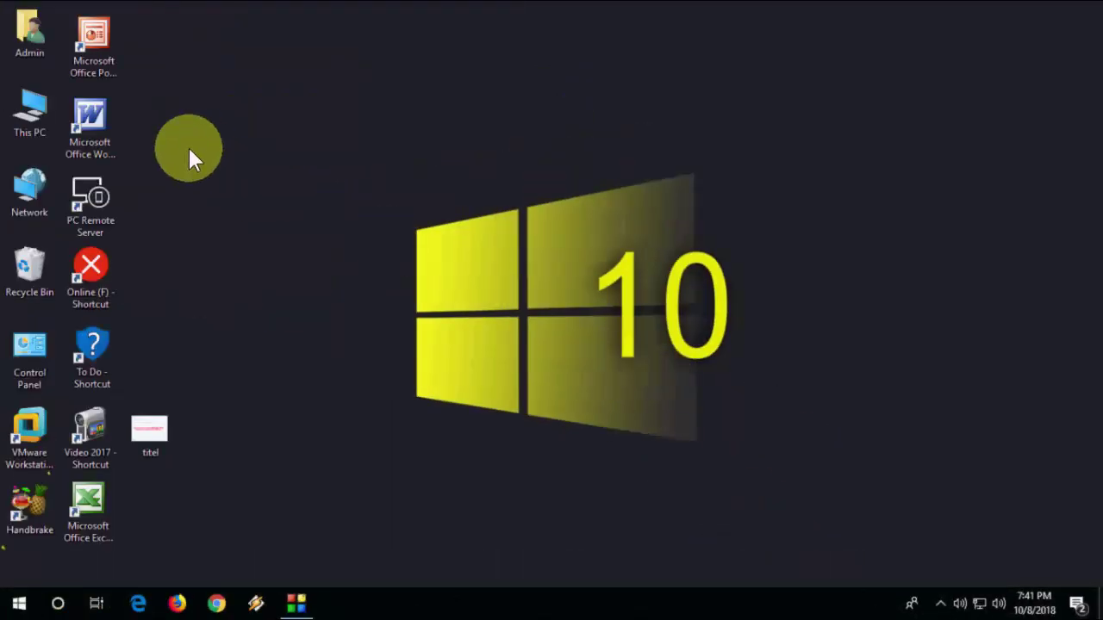
Step: Search Windows for the Defender settings and open the Windows Security page in Settings
key(super)
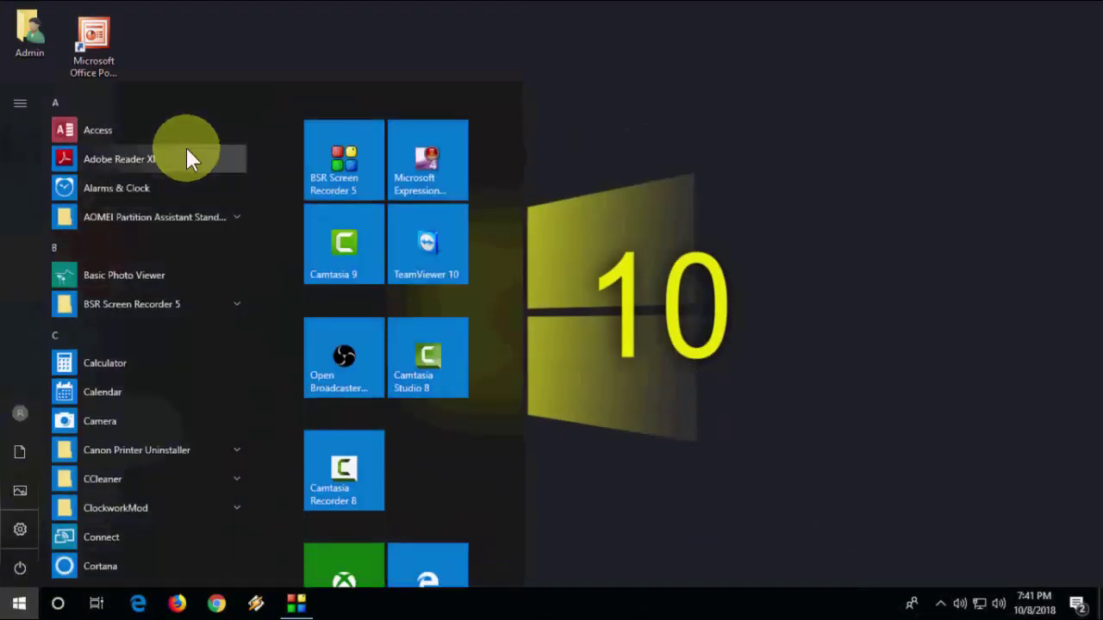
key(super)
text(windwos de)
key(BackSpace)
key(BackSpace)
key(BackSpace)
key(BackSpace)
key(BackSpace)
click(186, 151)
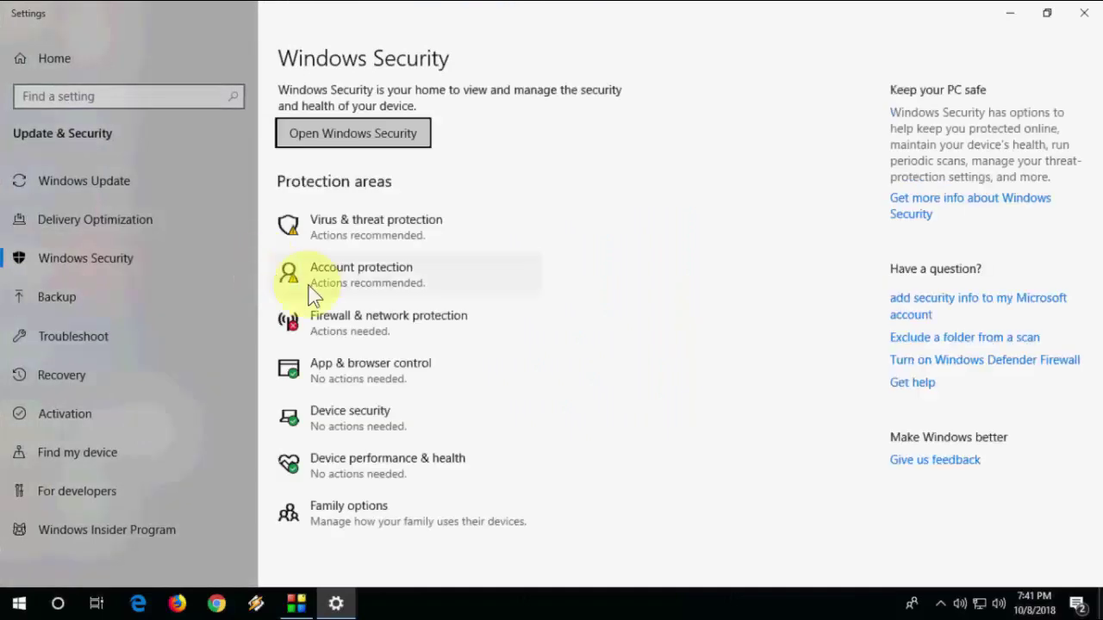
Step: Turn off Real-time protection in the Virus & threat protection settings and return to the Virus & threat protection overview
click(383, 231)
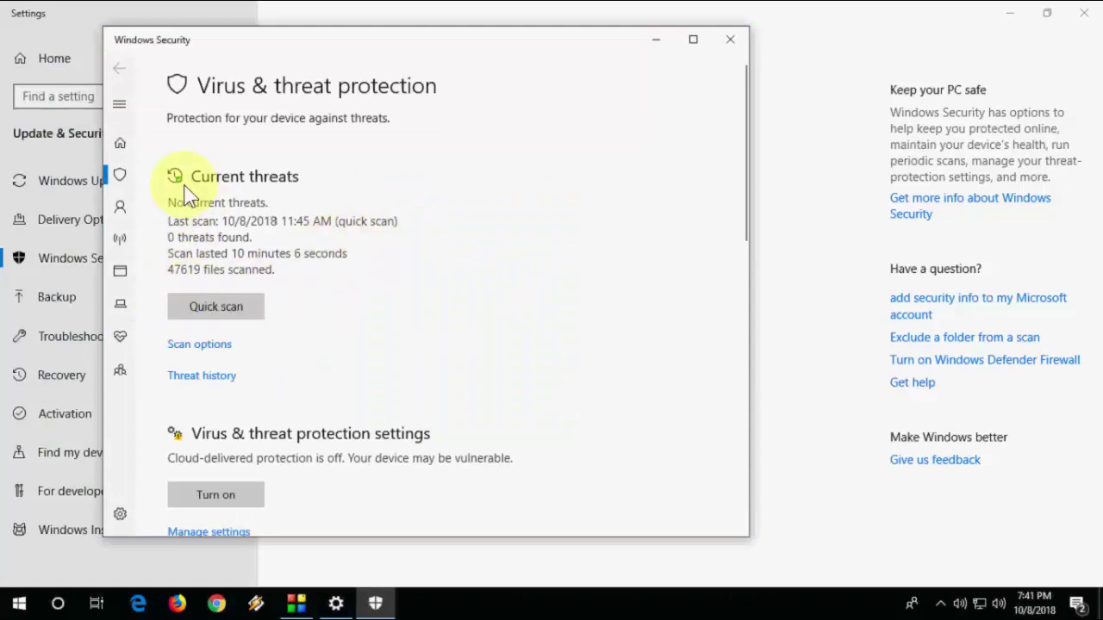
scroll(231, 452, down, 3)
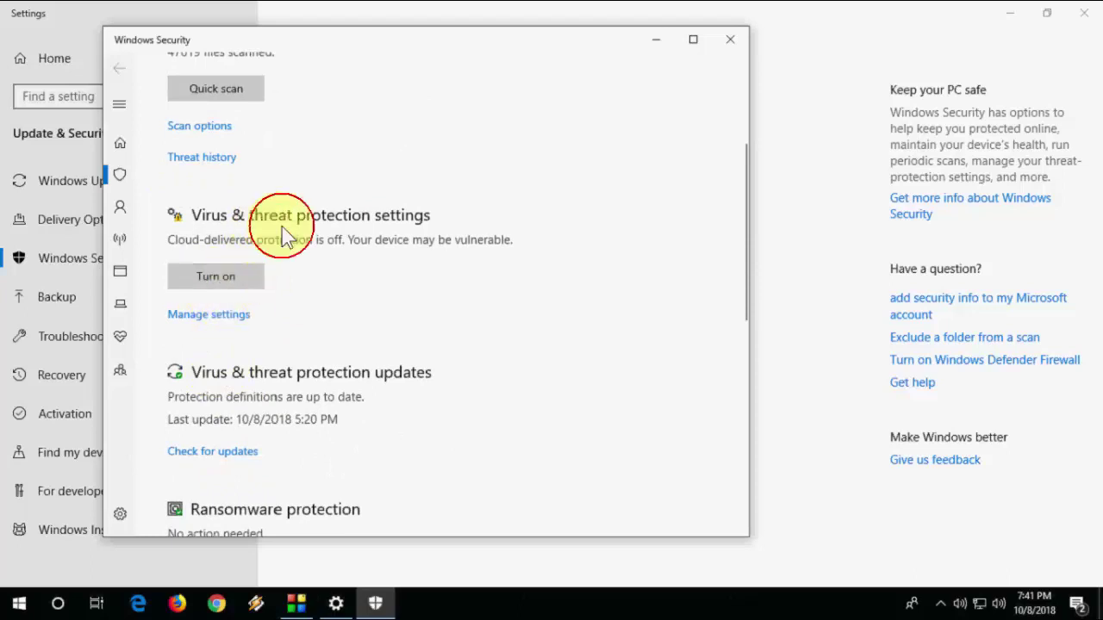
click(234, 314)
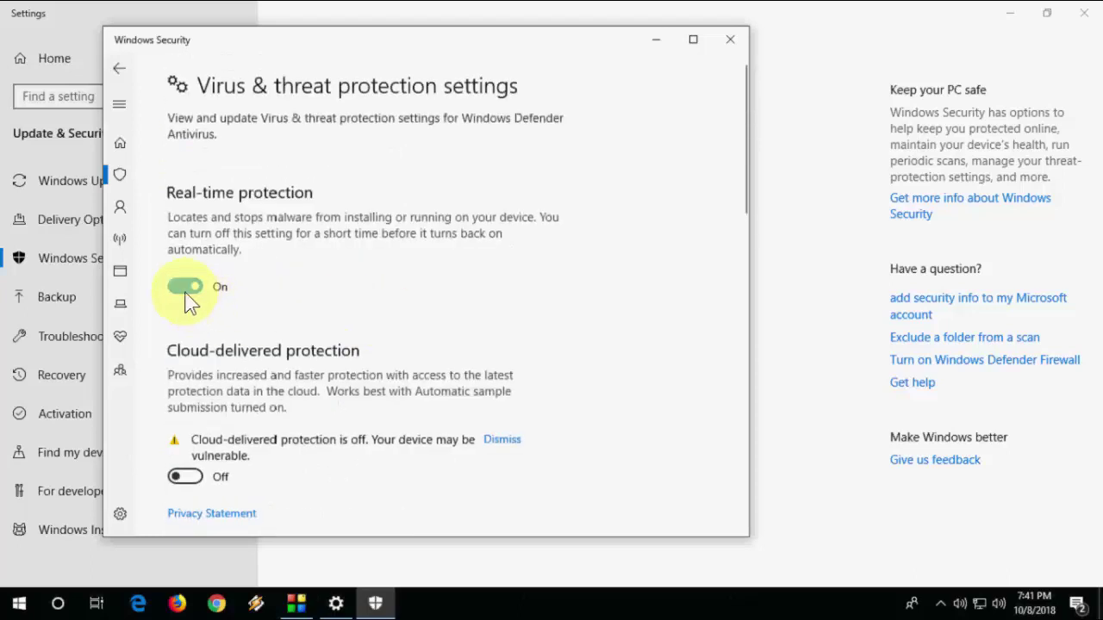
click(186, 289)
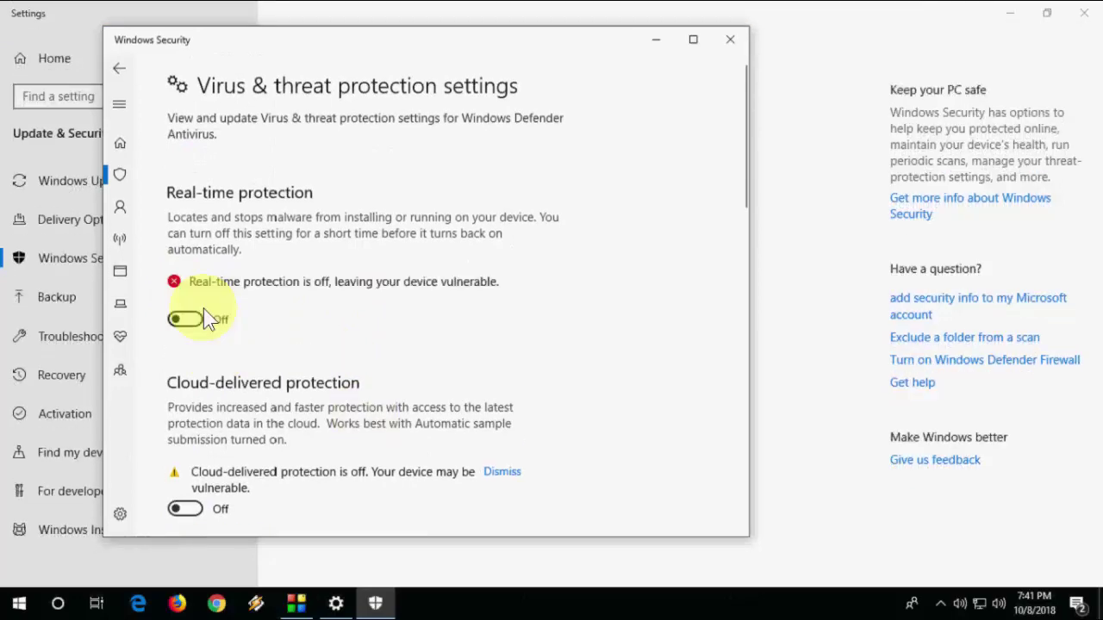
scroll(202, 323, down, 5)
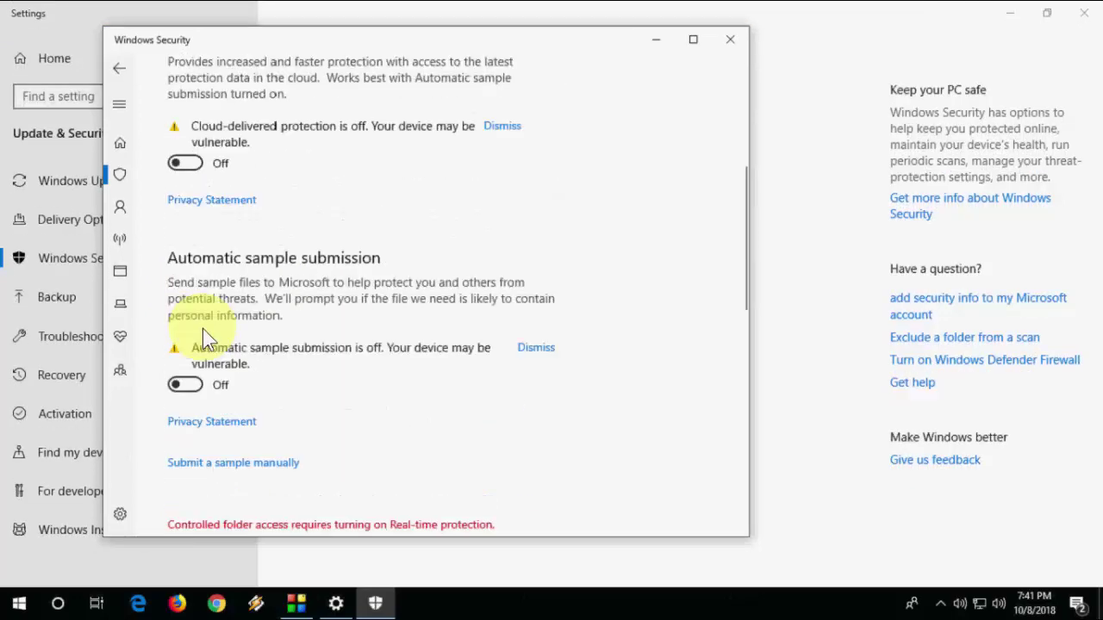
click(120, 76)
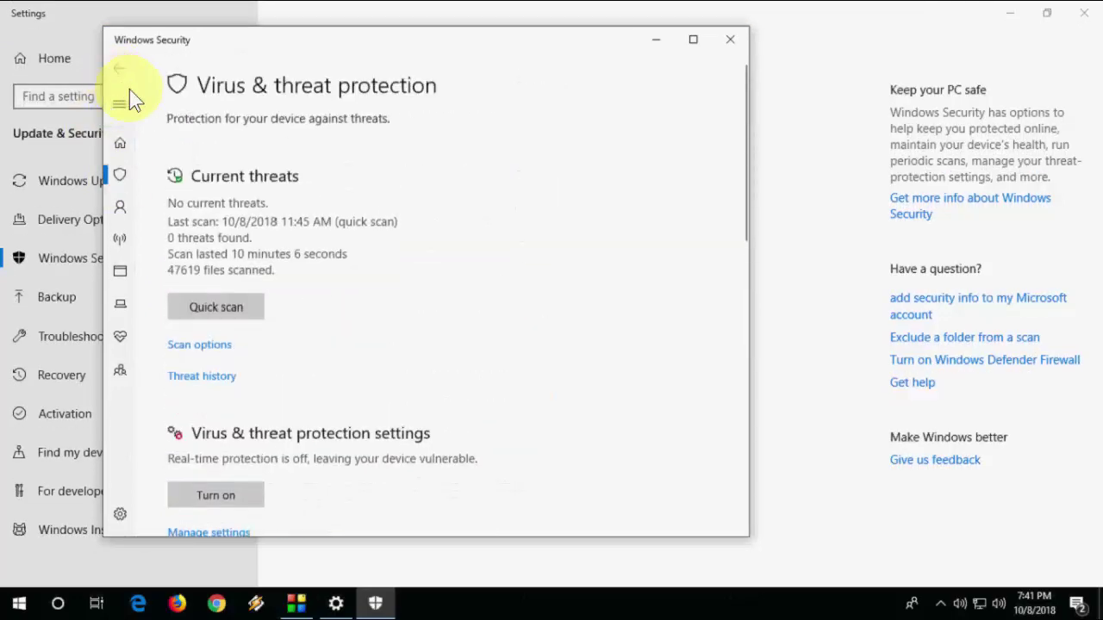
Step: Close the Windows Security window and the Settings window to return to the desktop
click(728, 43)
click(1070, 479)
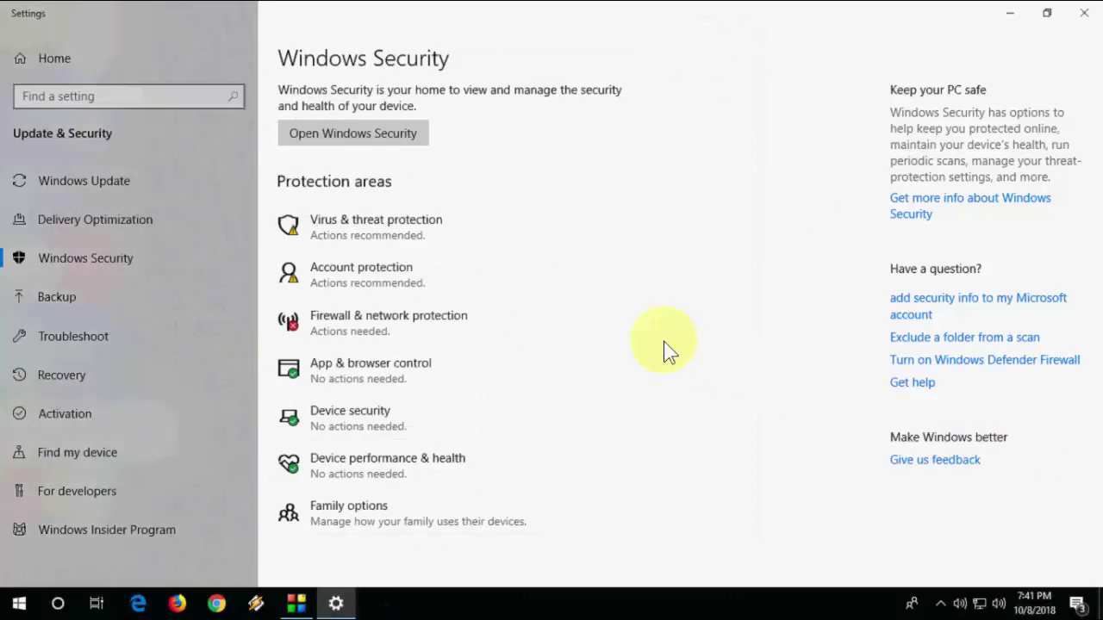
click(1084, 12)
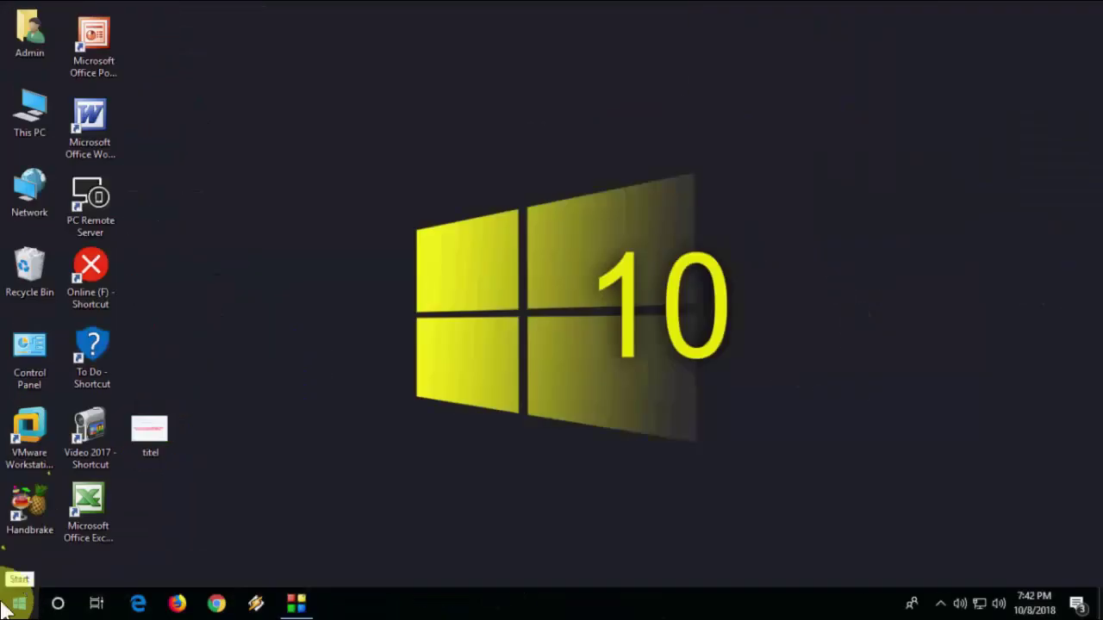
Step: Search Windows for cmd and open Command Prompt as administrator
click(11, 607)
text(cmd)
right_click(167, 170)
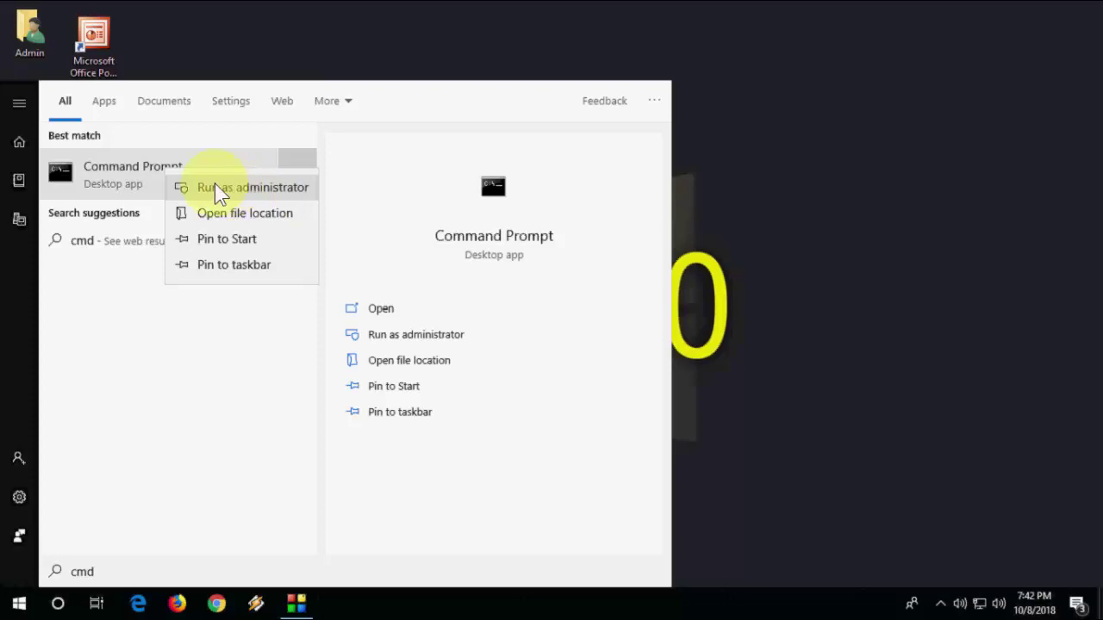
click(251, 190)
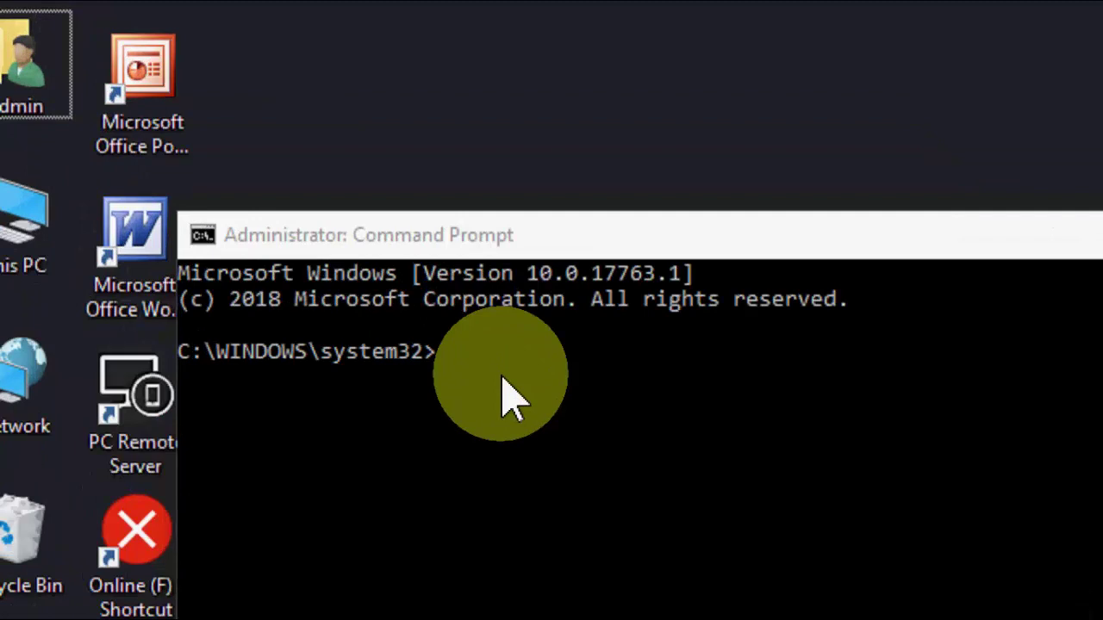
Step: Enter the system file check command "sfc /scannow" at the administrator prompt and close the Command Prompt window
click(508, 398)
text(s)
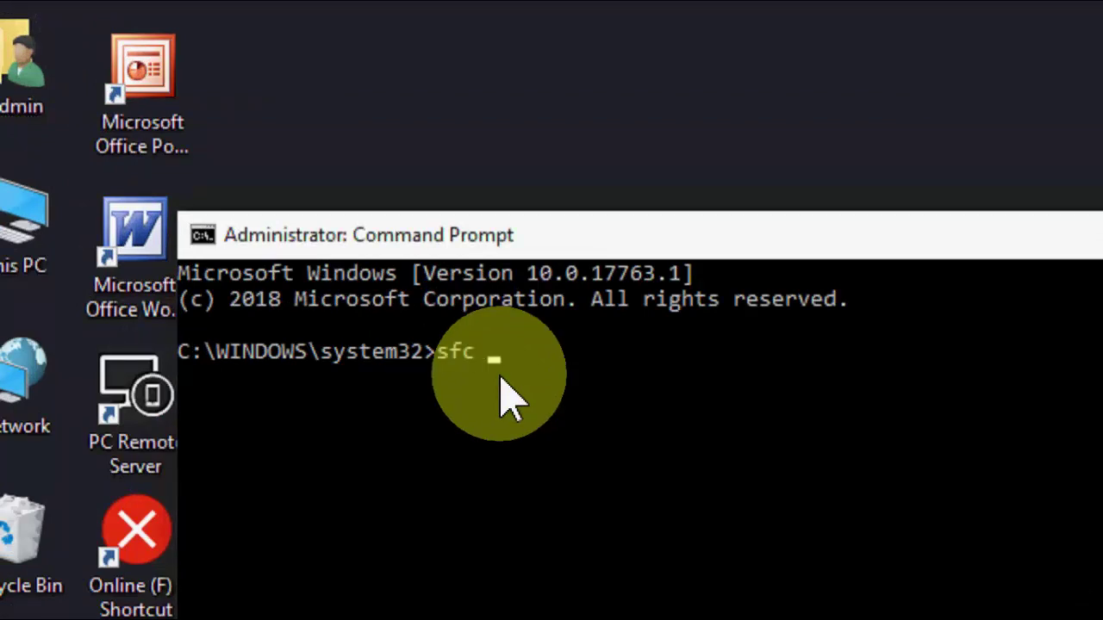
text(fc )
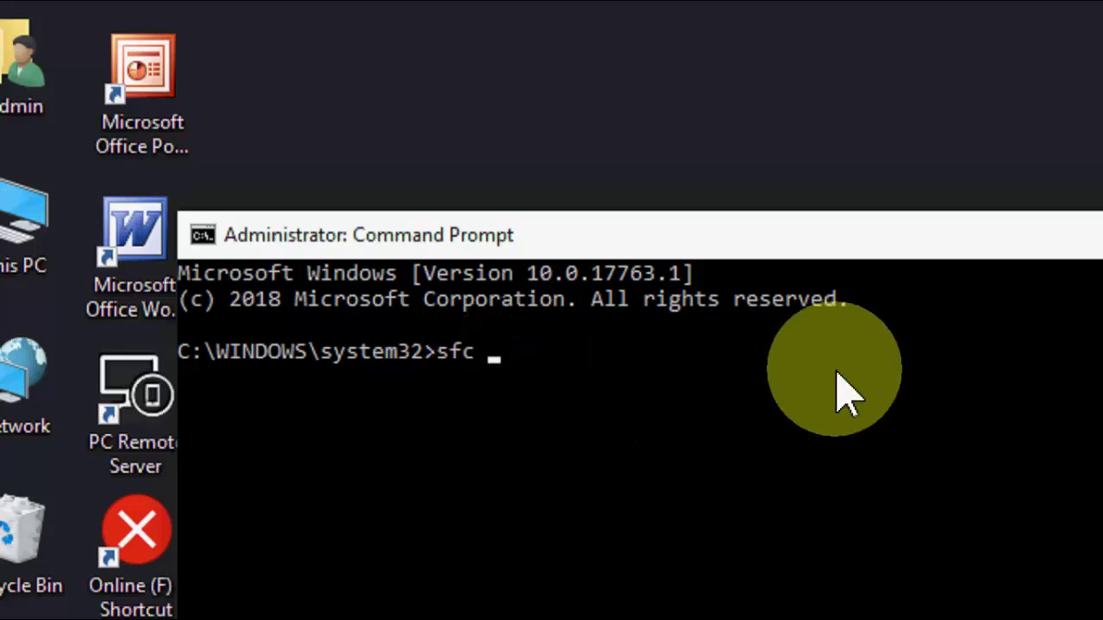
text(/scannow)
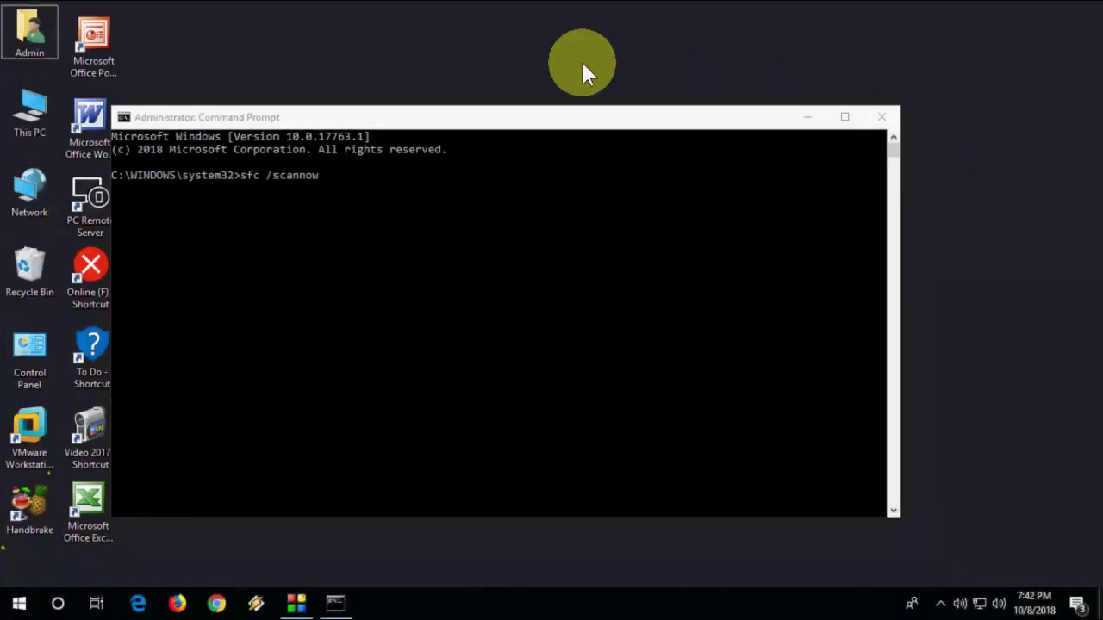
click(880, 117)
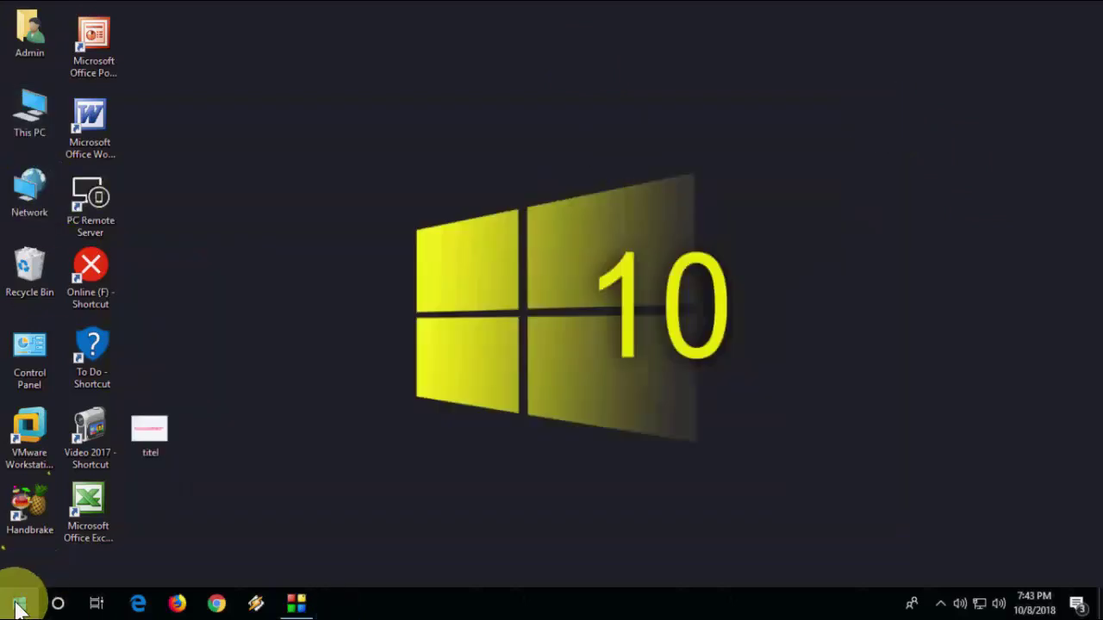
Step: Start a check for updates on the Windows Update page under Update & Security and minimize the Settings window
click(18, 601)
click(19, 536)
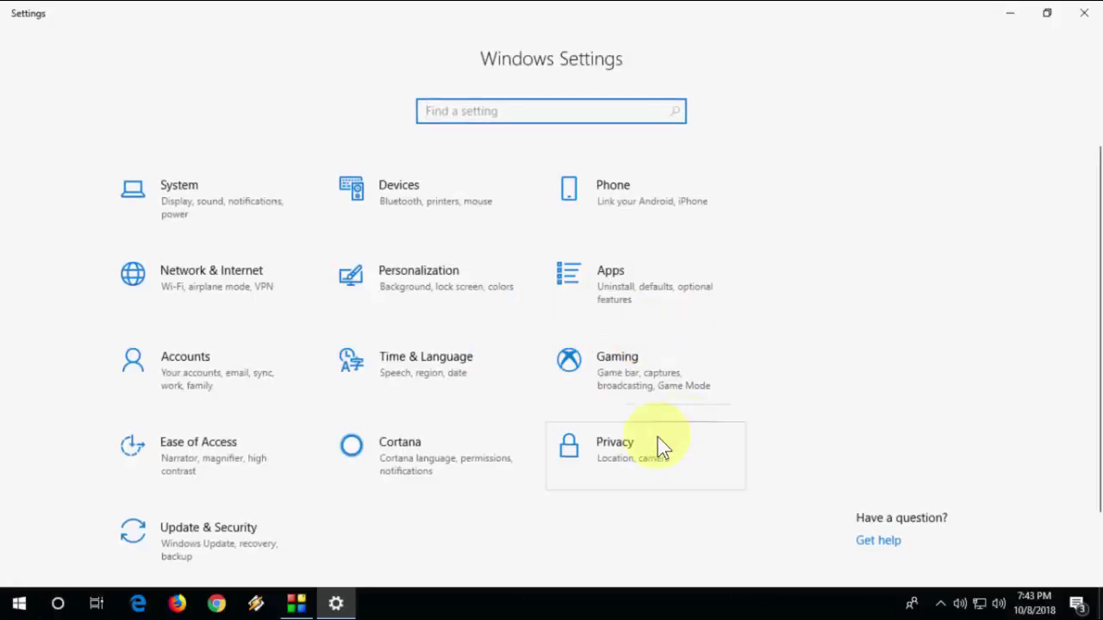
click(217, 538)
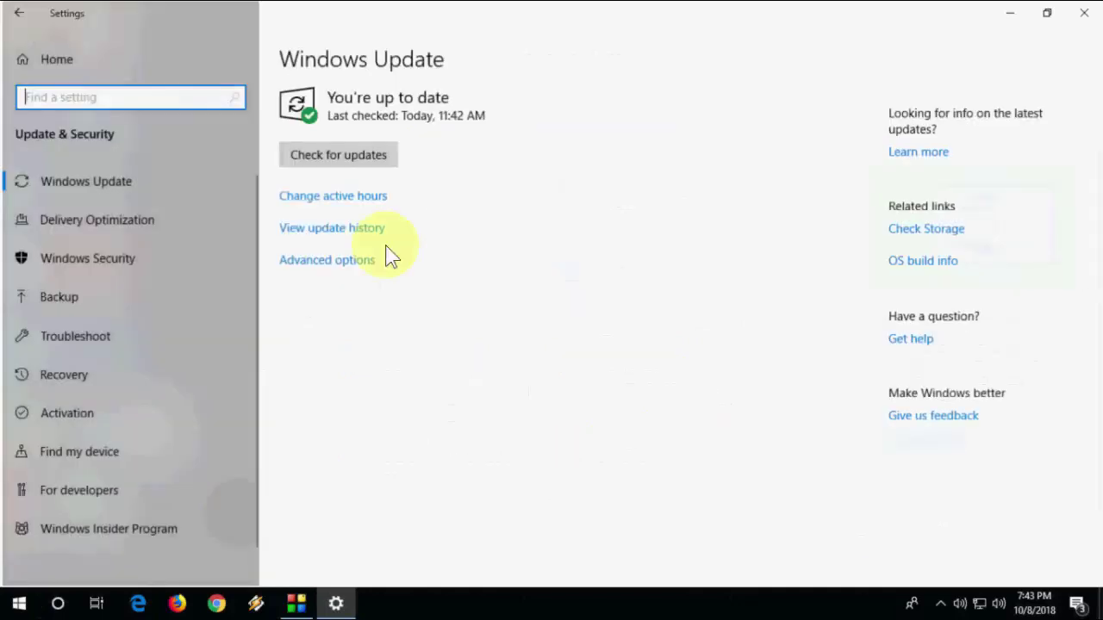
click(342, 157)
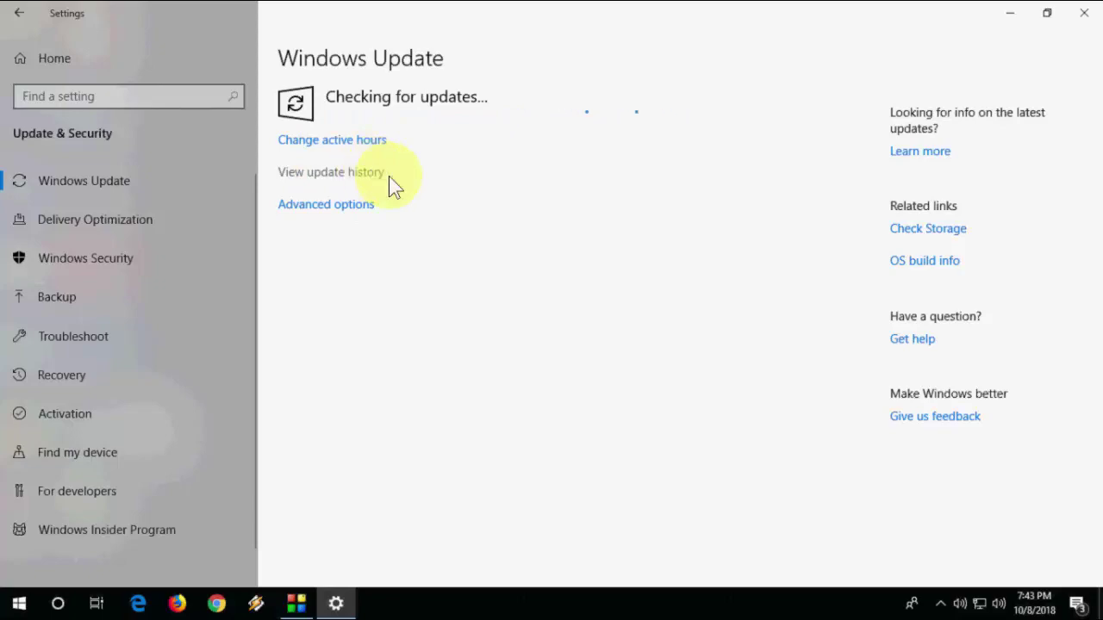
click(1022, 7)
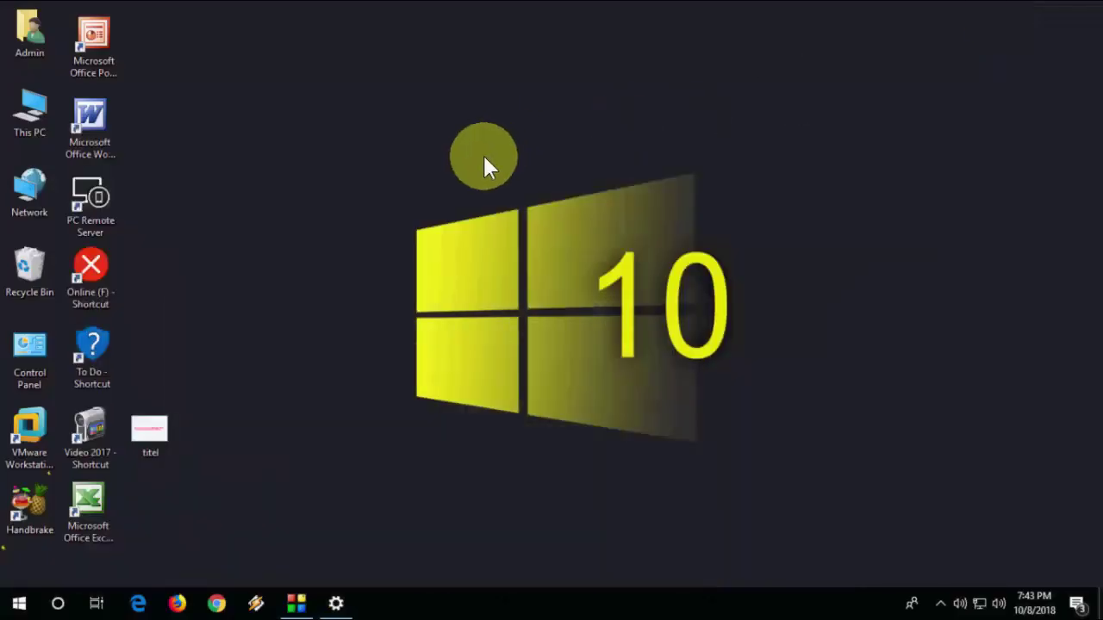